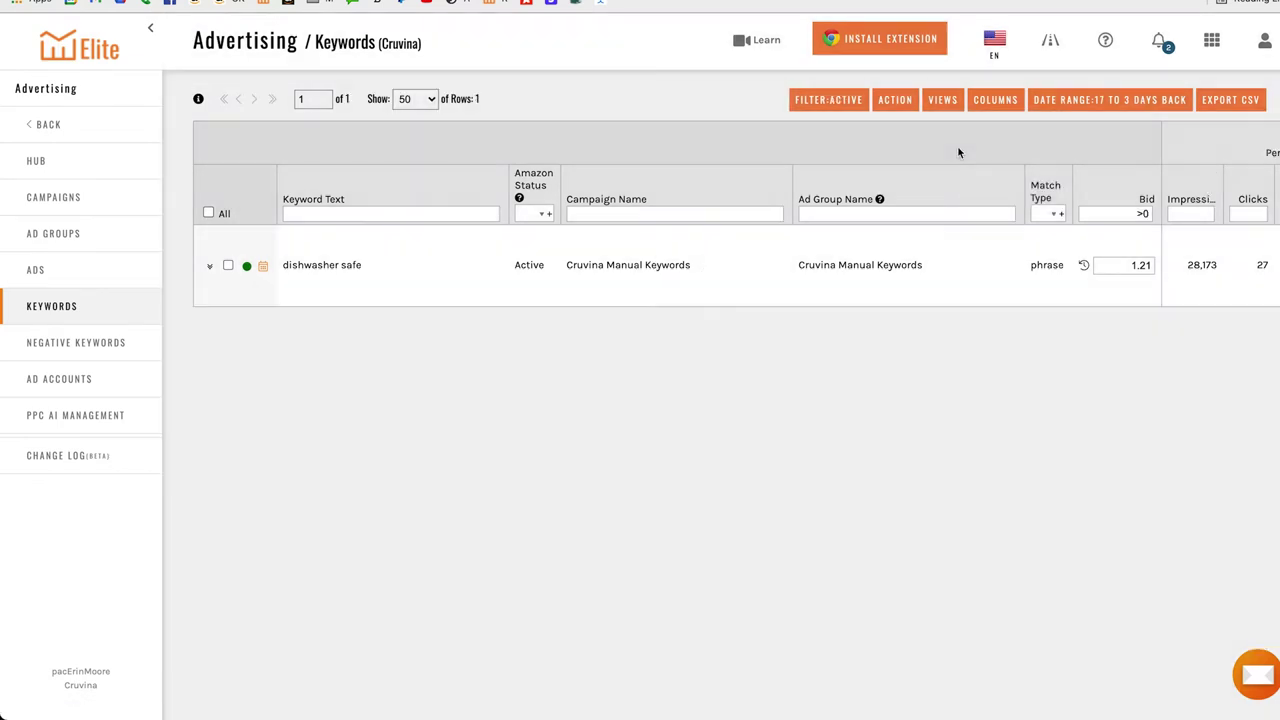
scroll(839, 331, right, 10)
scroll(840, 337, right, 2)
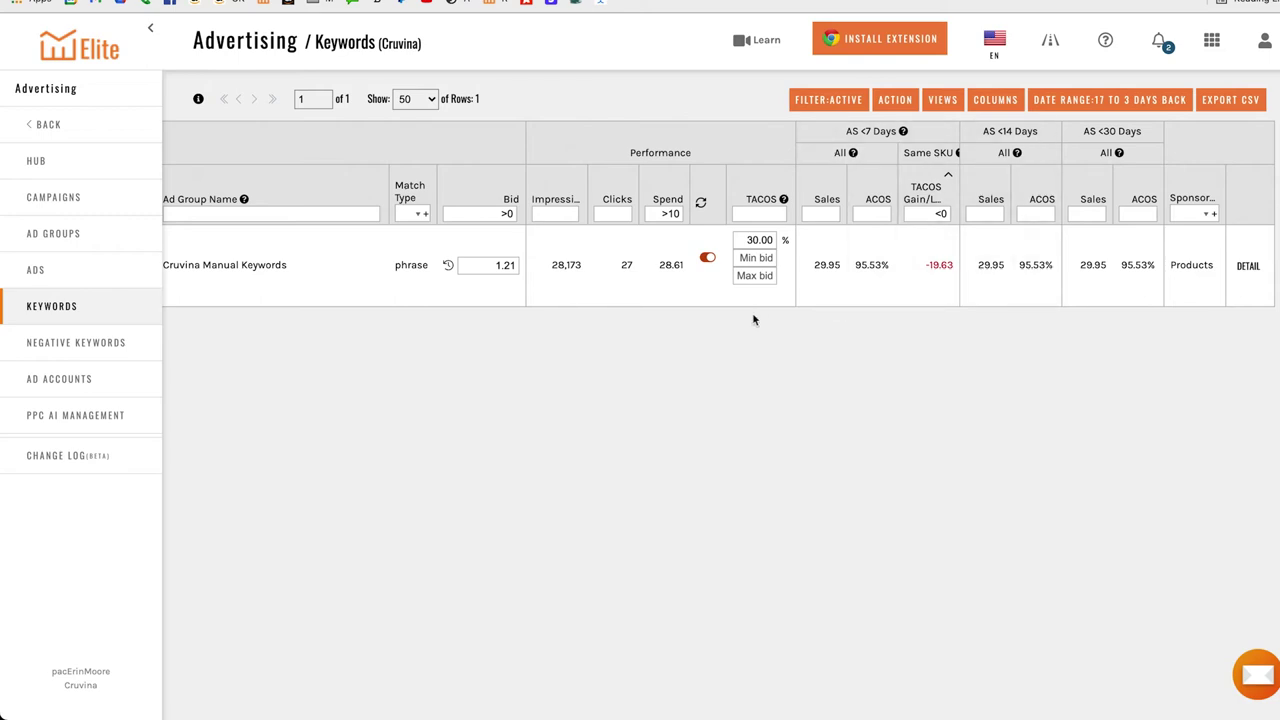
Return to the Default View and select all 1,949 keywords
click(942, 102)
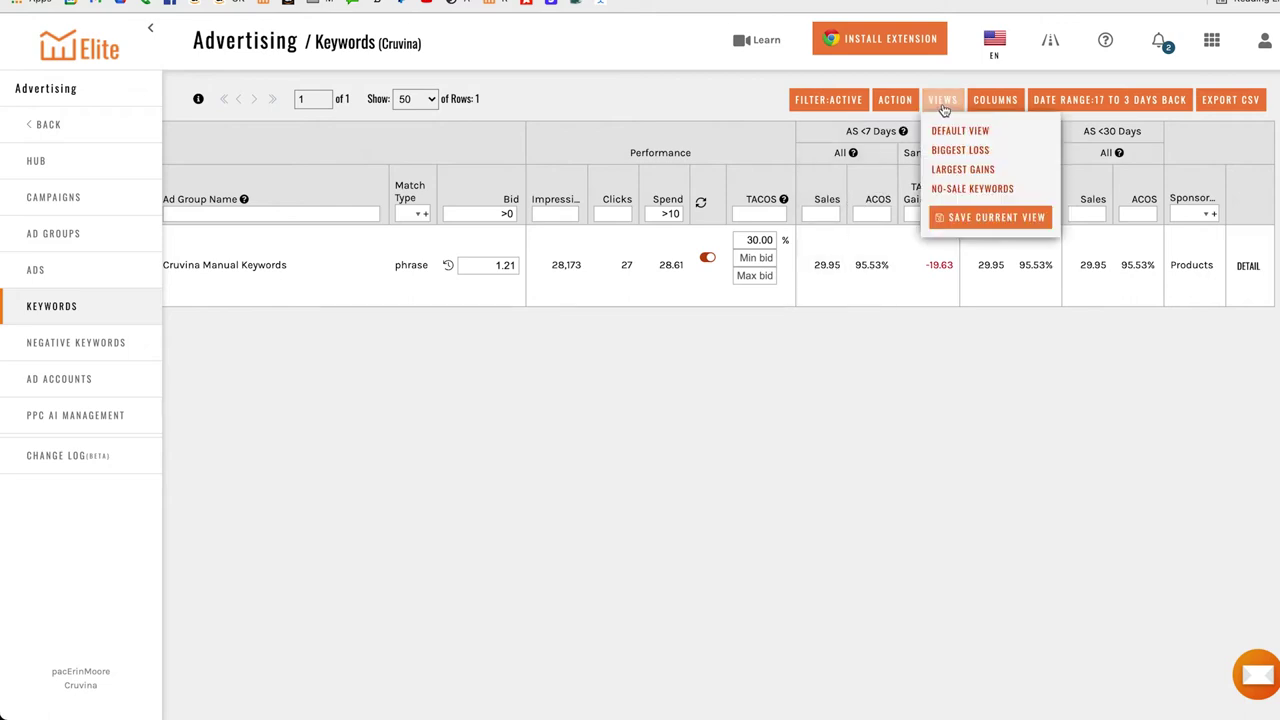
click(945, 131)
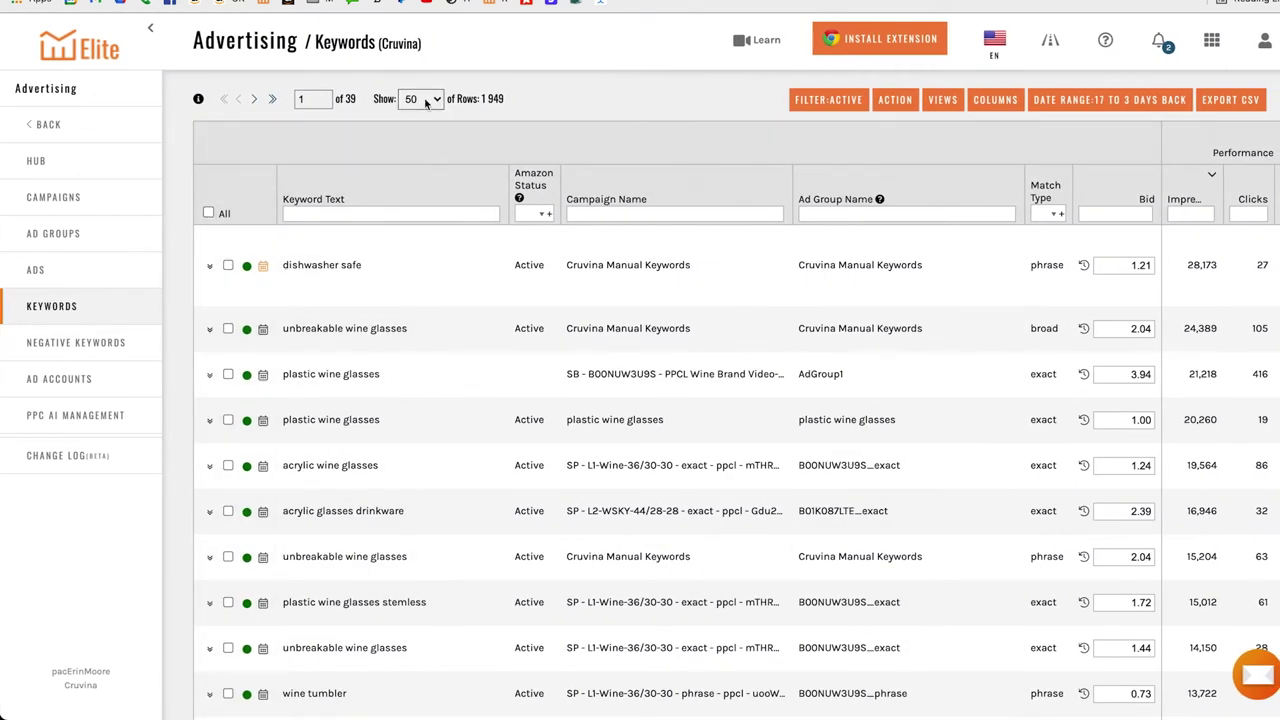
click(208, 214)
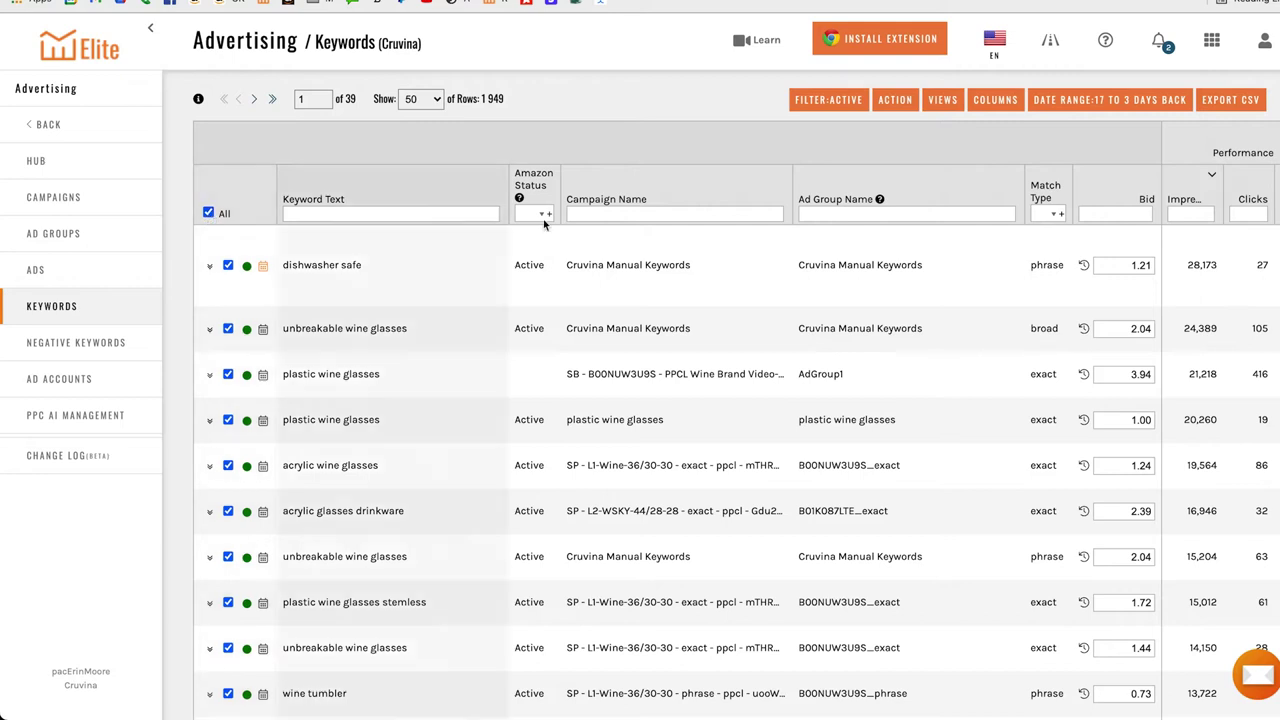
Set a 30% TACOS target on every selected keyword through the bulk action panel
click(895, 100)
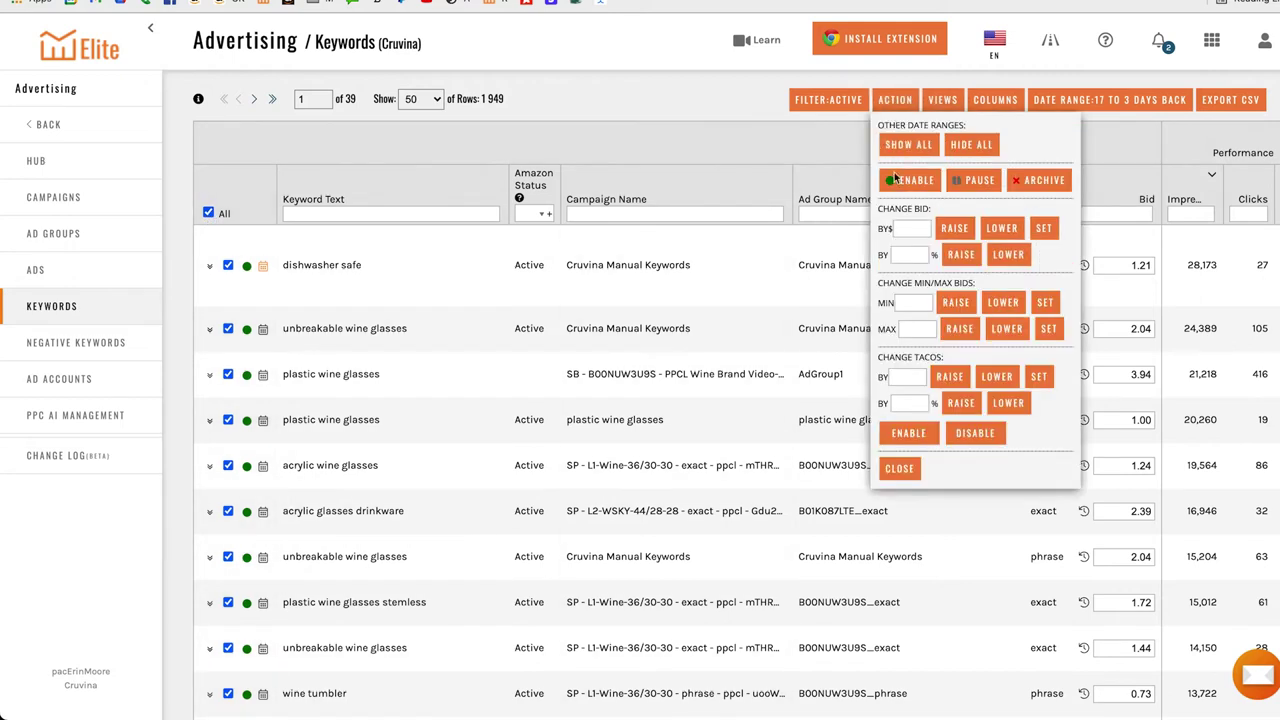
click(915, 376)
text(30)
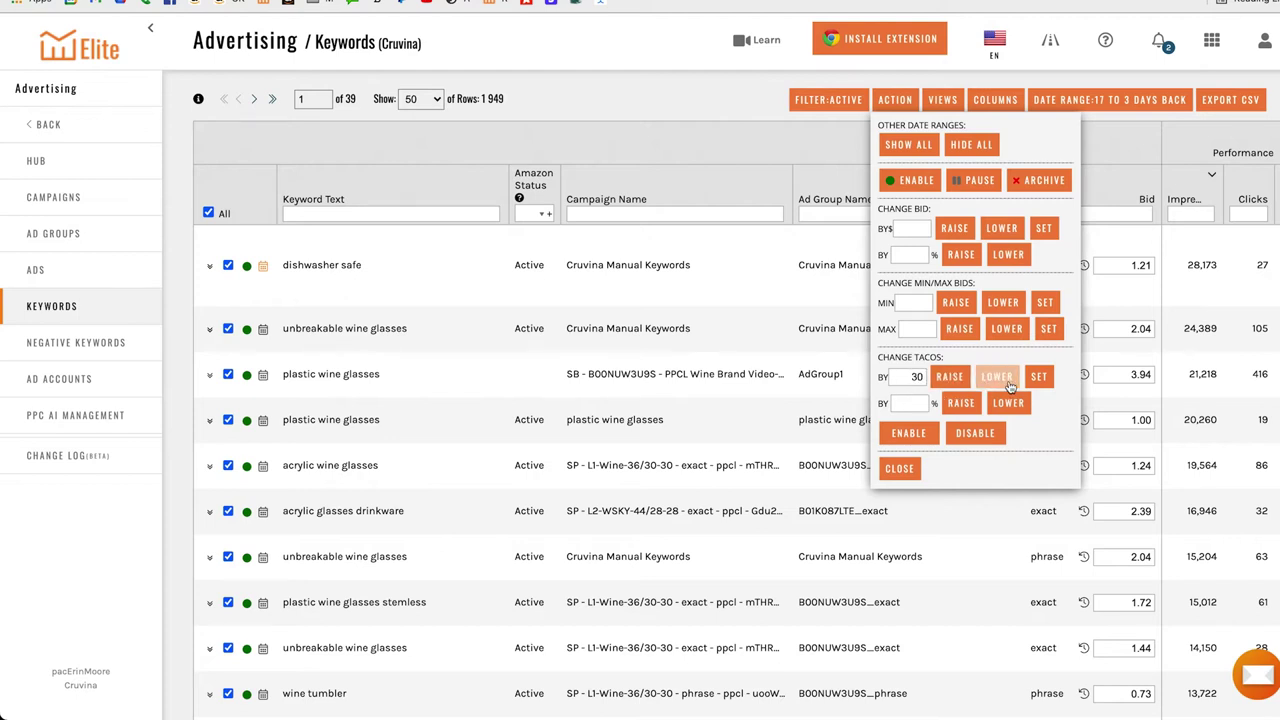
click(1039, 378)
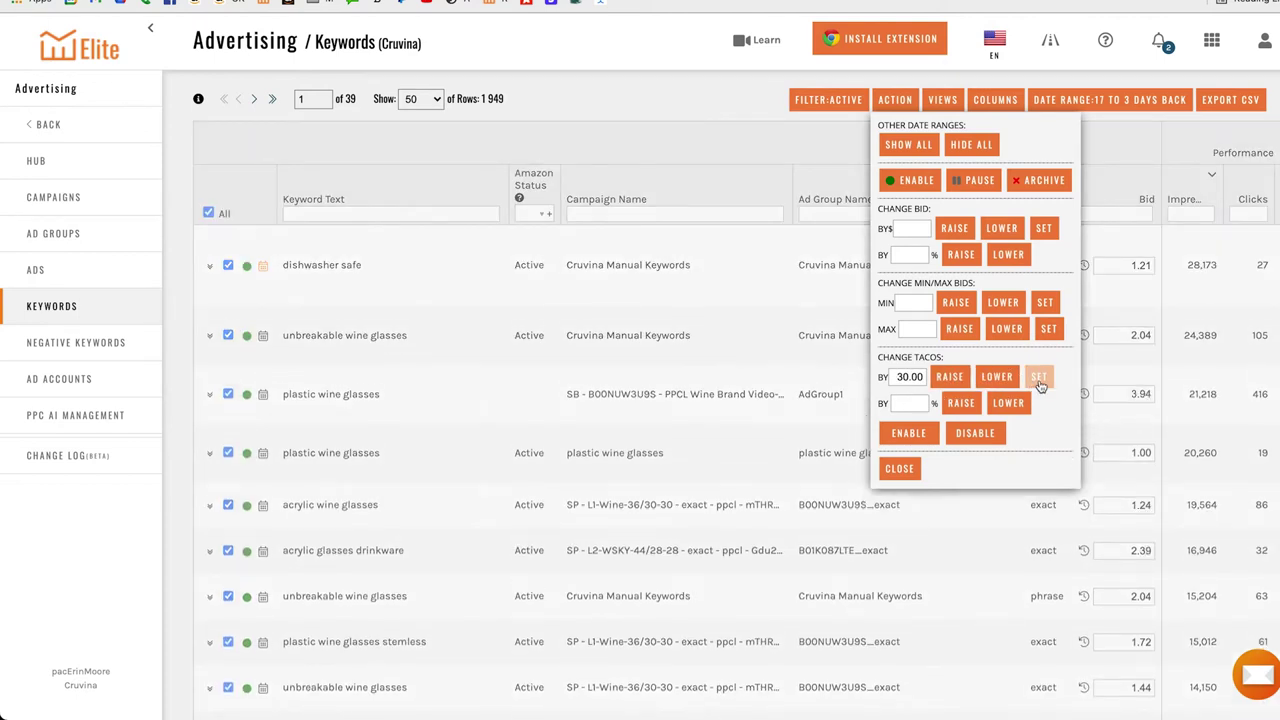
click(903, 468)
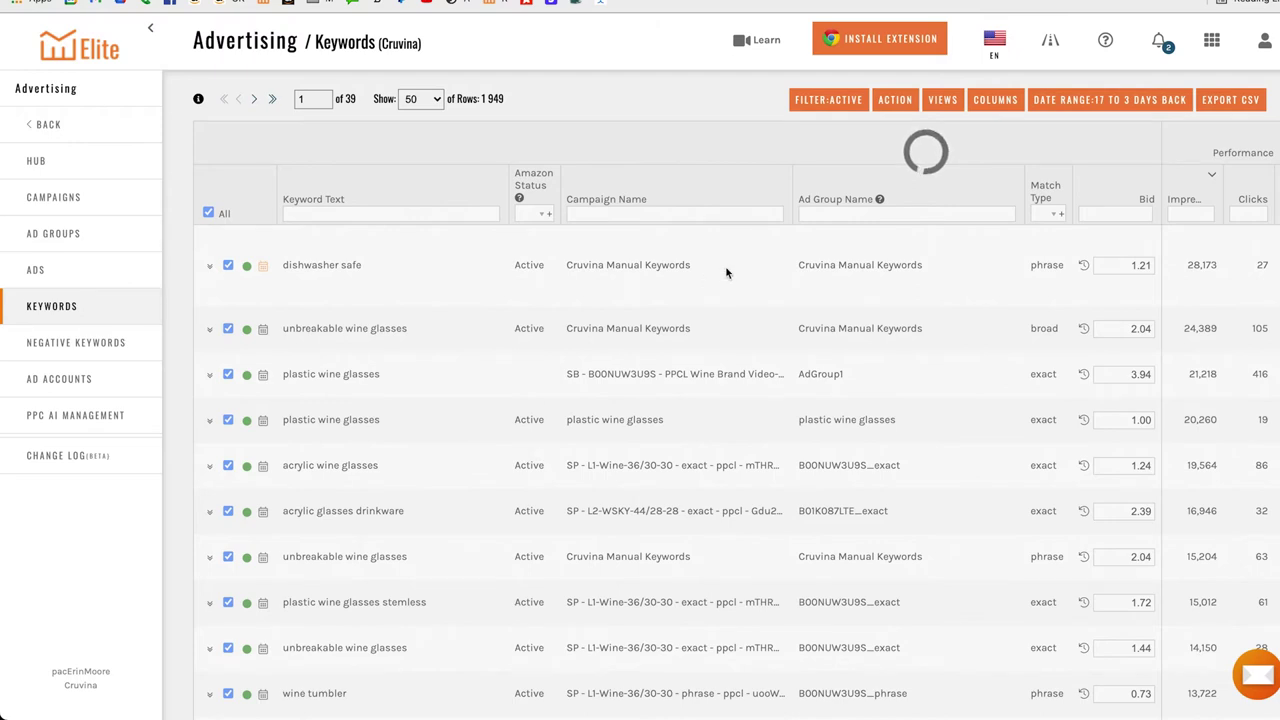
click(946, 103)
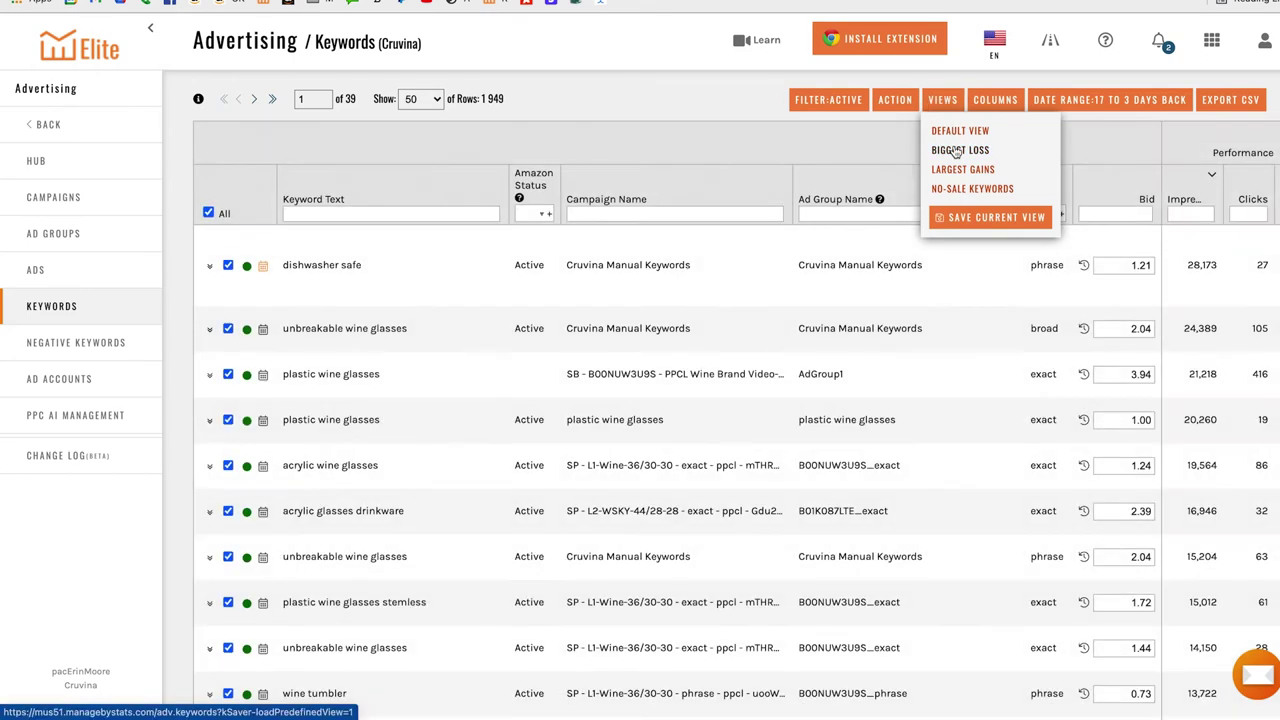
Load the Biggest Loss view and review the TACOS and AS columns of its 22 keywords
click(956, 150)
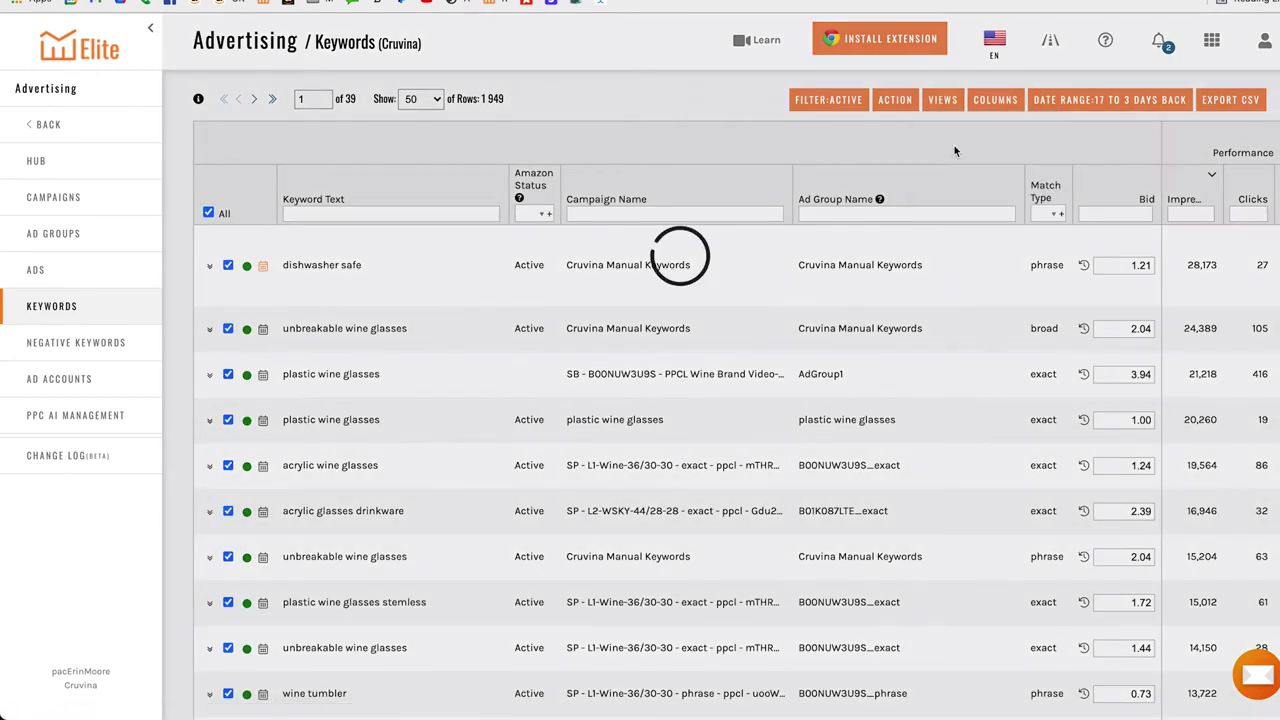
scroll(916, 308, right, 3)
scroll(918, 309, right, 5)
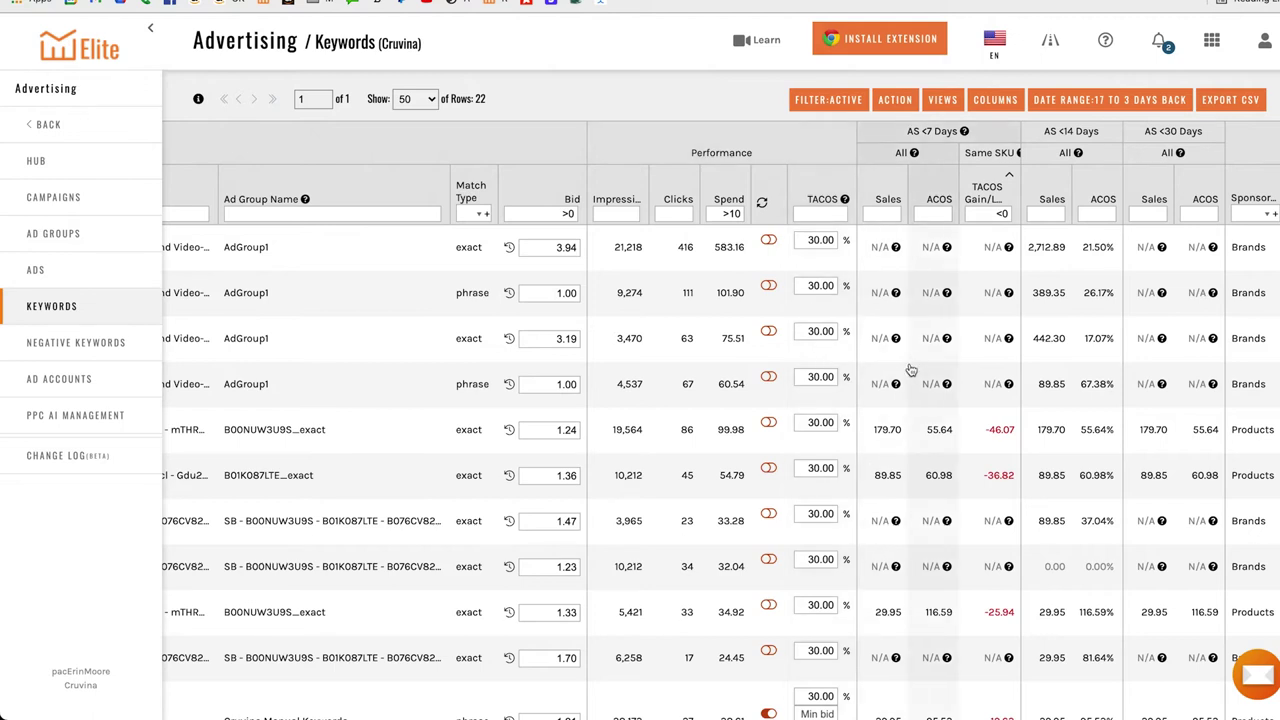
scroll(911, 370, down, 2)
scroll(928, 357, up, 2)
click(931, 96)
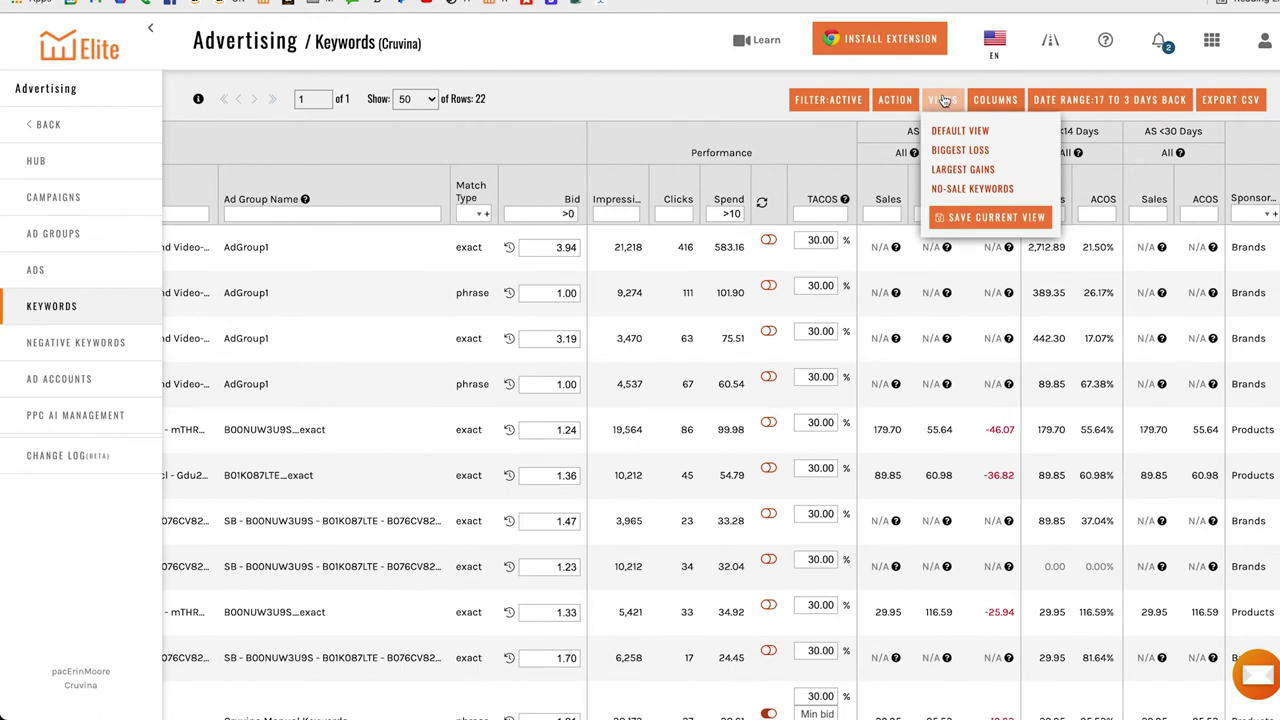
Load the Largest Gains view, topped by 'unbreakable wine glasses' at 125.03, and scroll back left
click(958, 169)
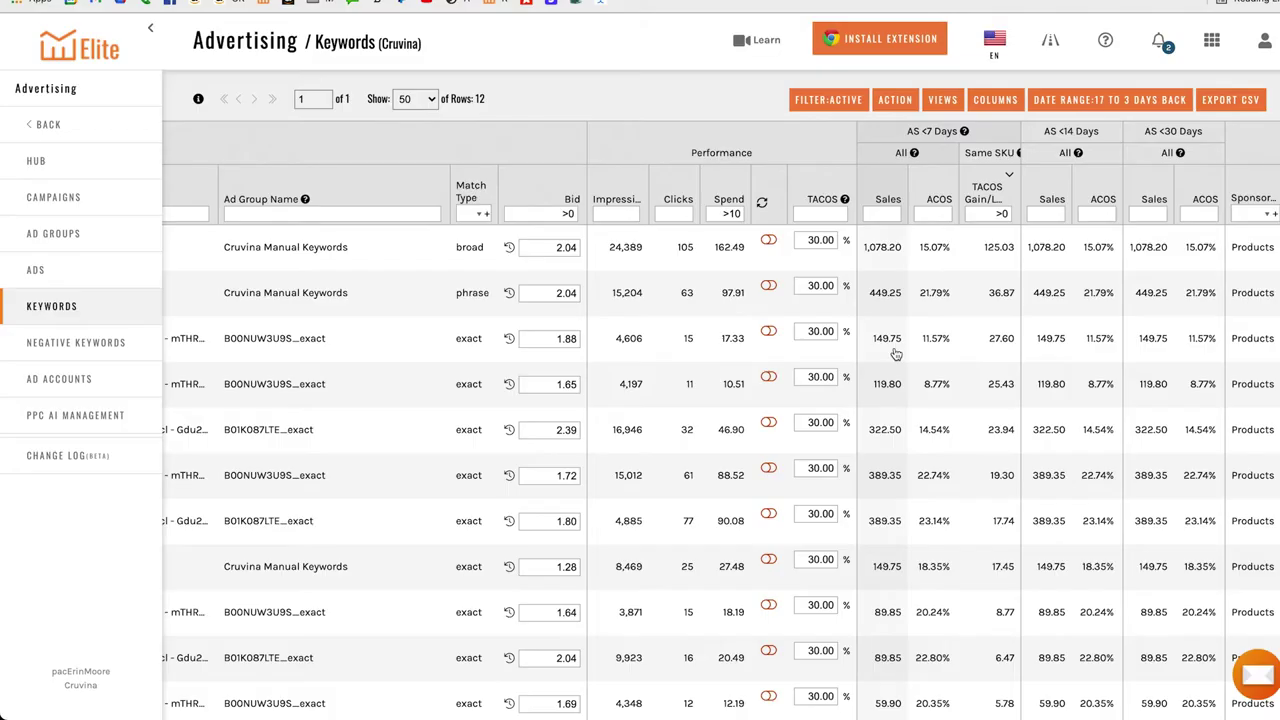
scroll(600, 230, left, 5)
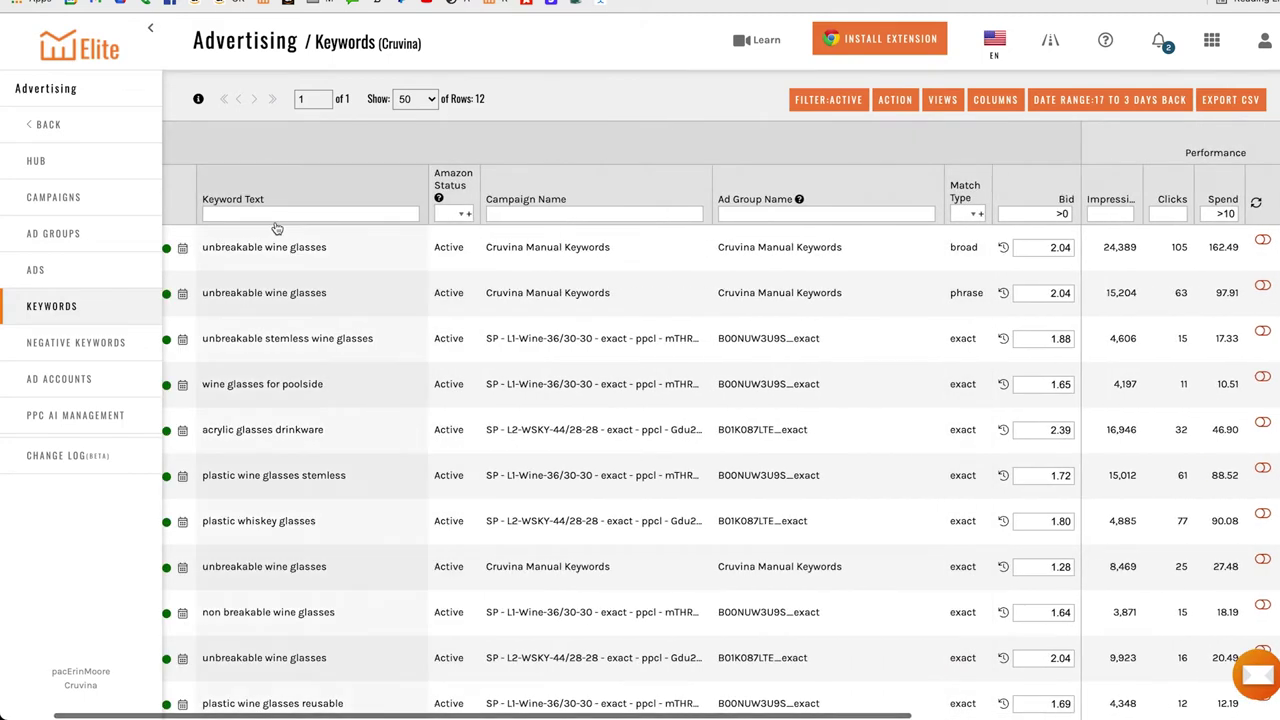
scroll(580, 300, left, 2)
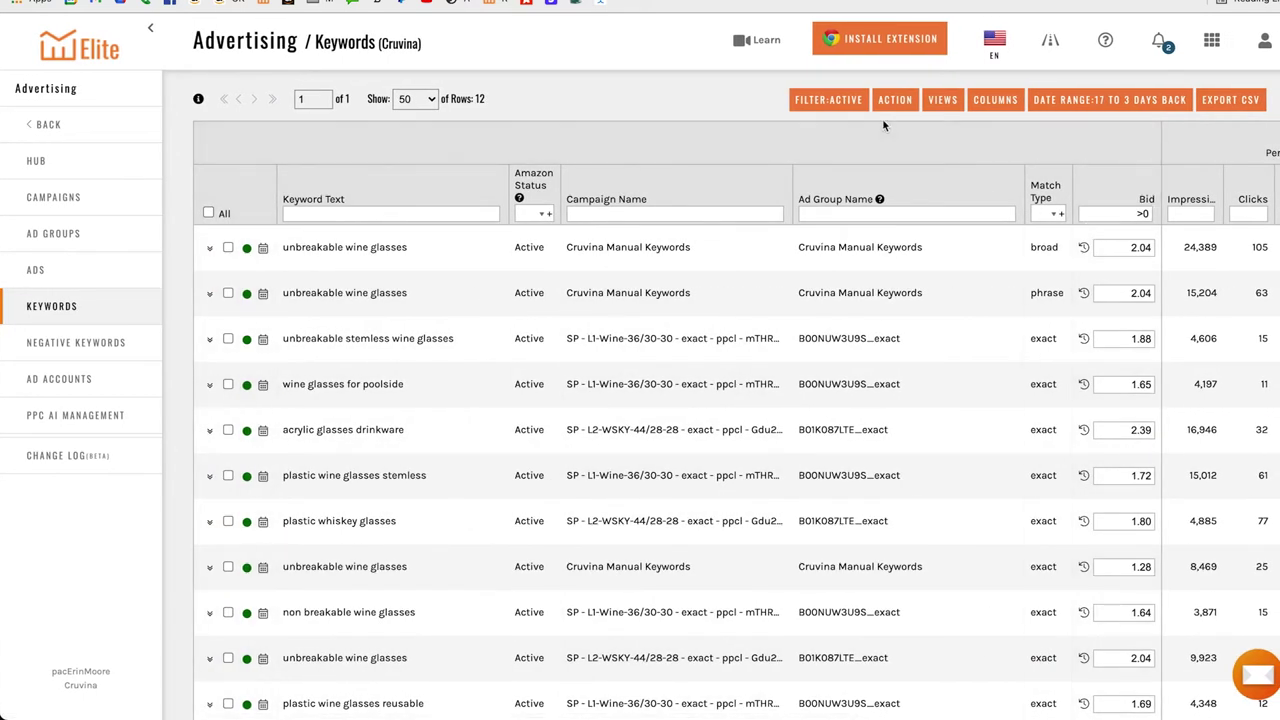
Reload Biggest Loss, select all 22 keywords and cut their bids 5% (e.g. 3.94 to 3.75)
click(943, 100)
click(950, 146)
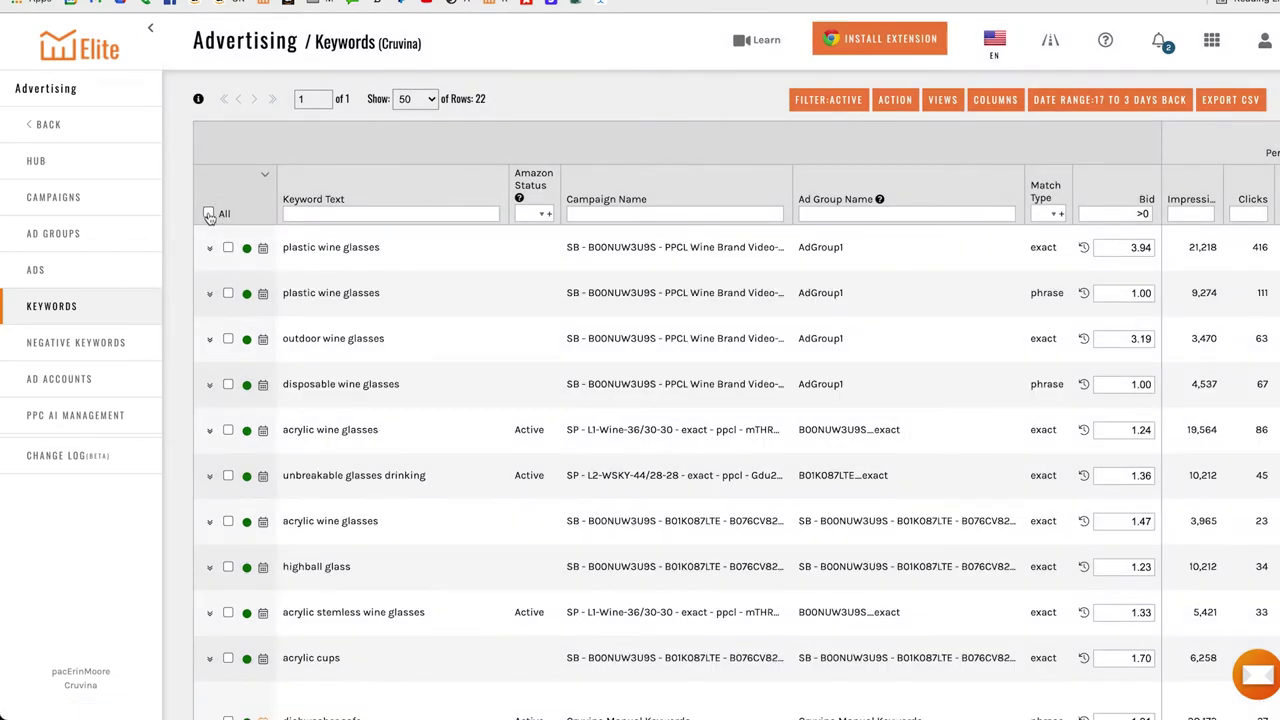
click(208, 214)
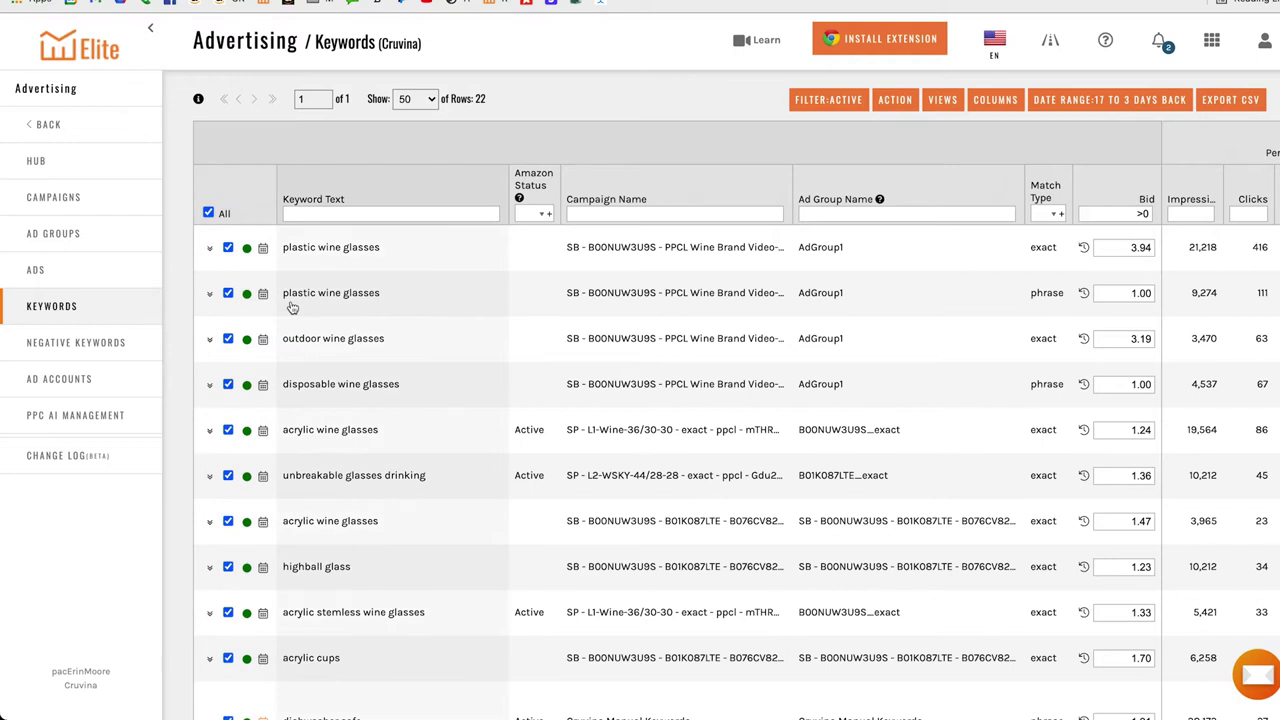
click(896, 100)
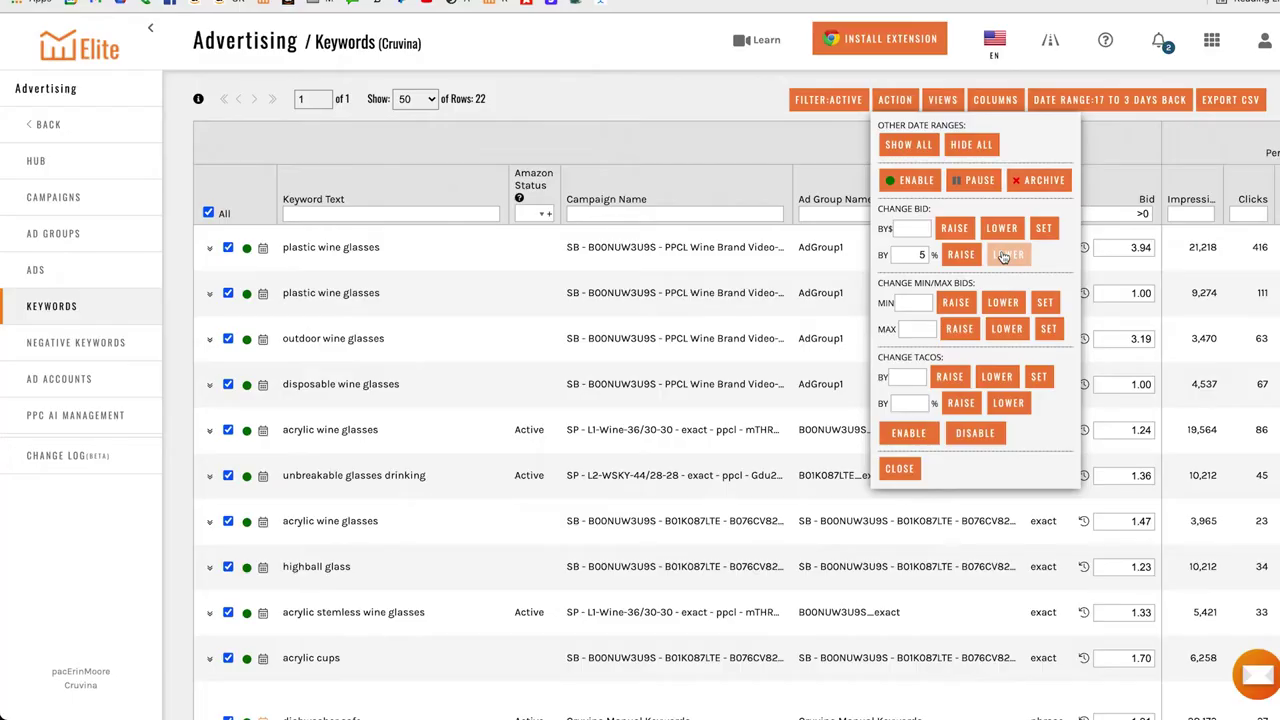
click(1008, 255)
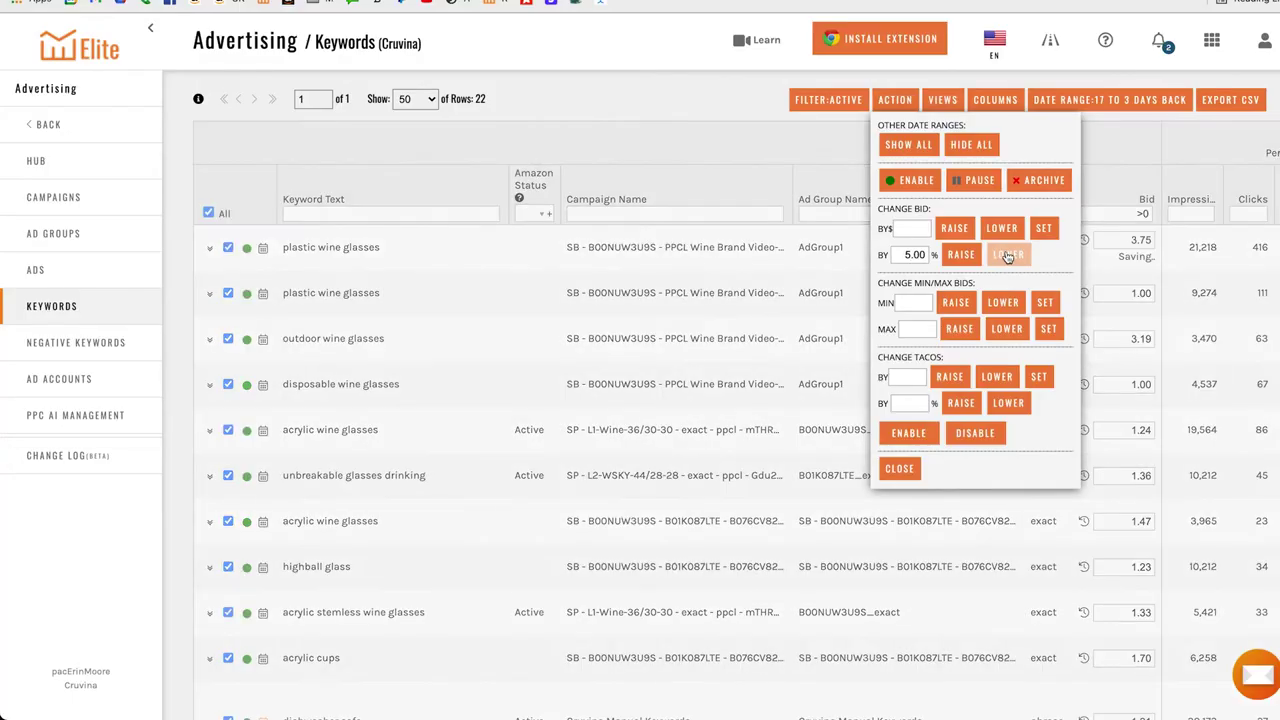
click(900, 472)
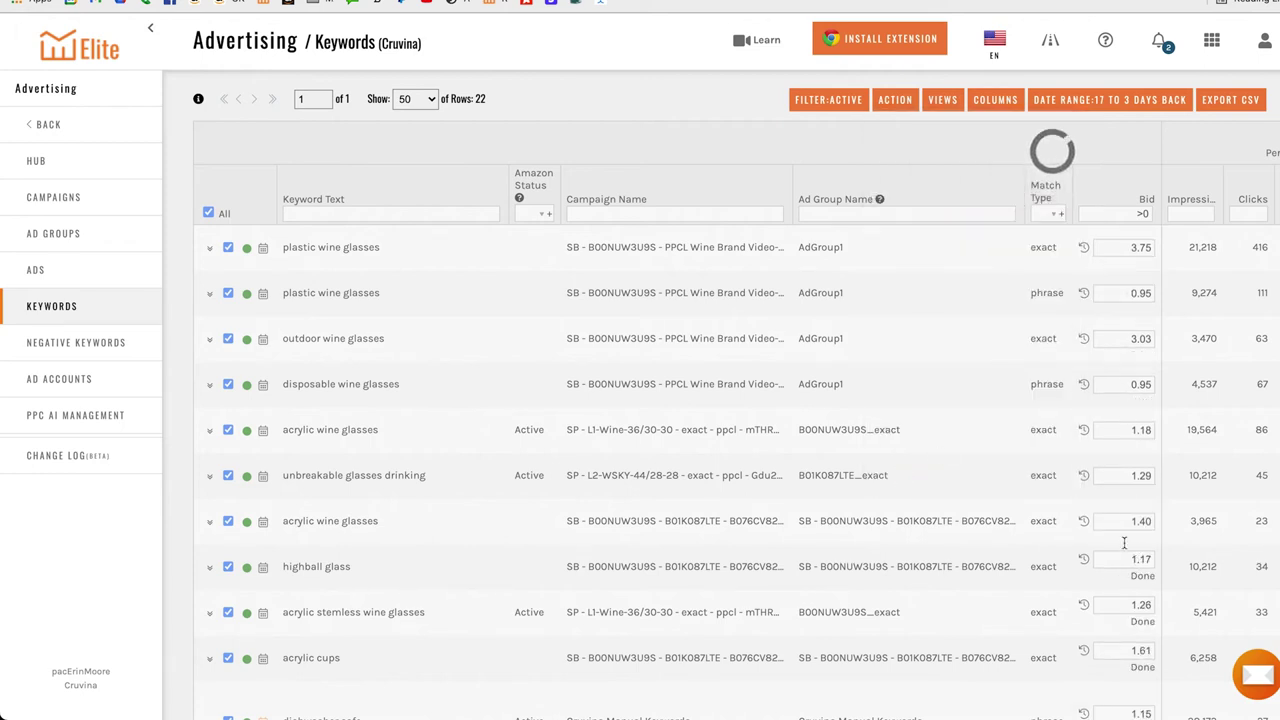
click(945, 102)
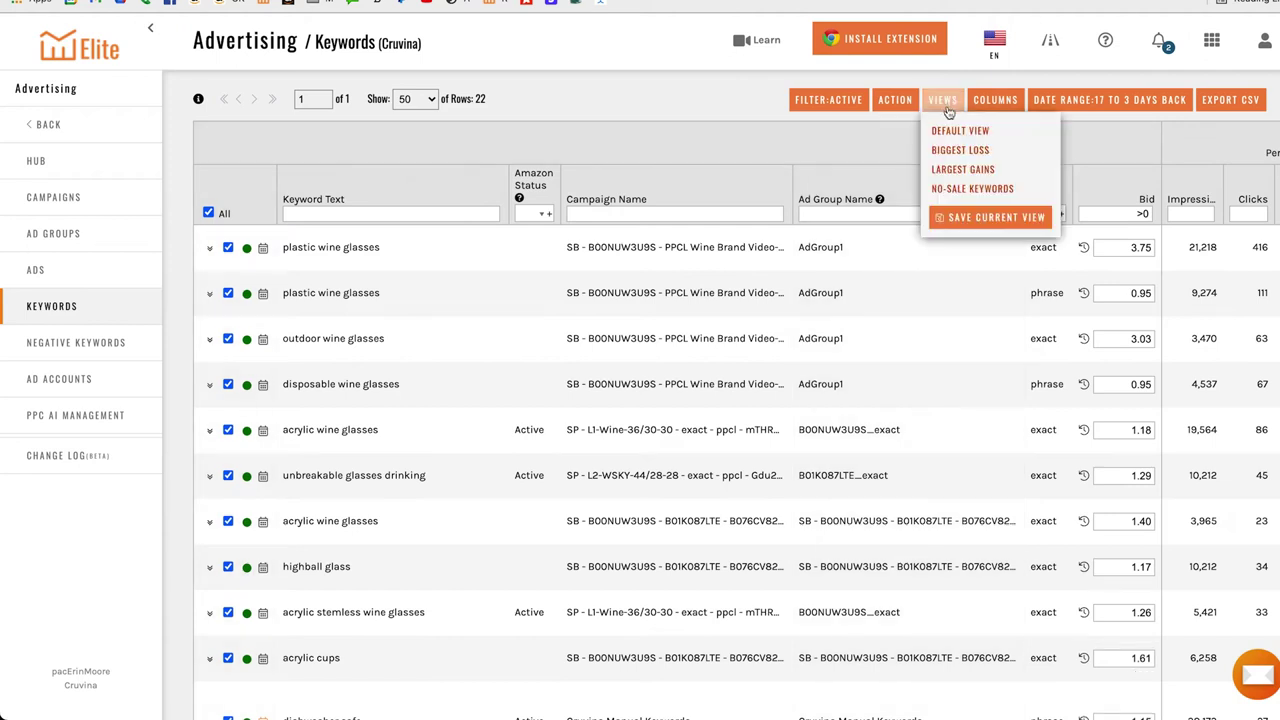
Load Largest Gains, select all 12 keywords, and close the bulk action panel without changes
click(963, 170)
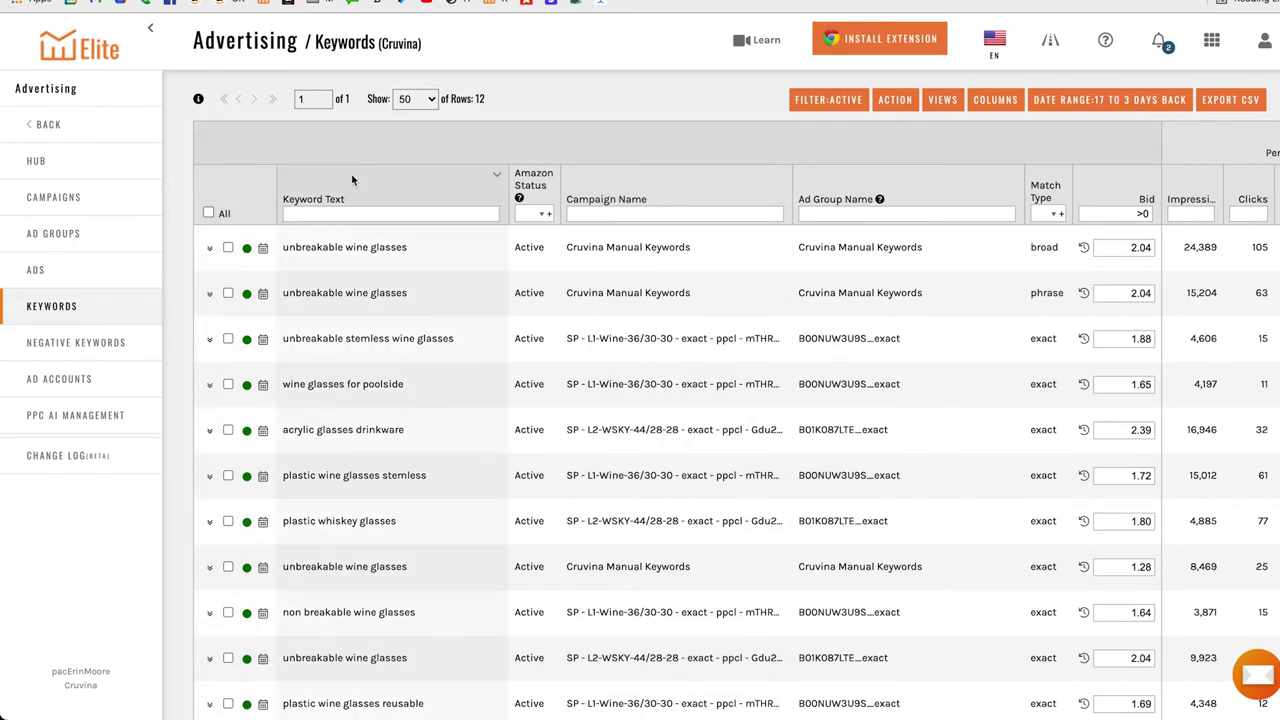
click(209, 214)
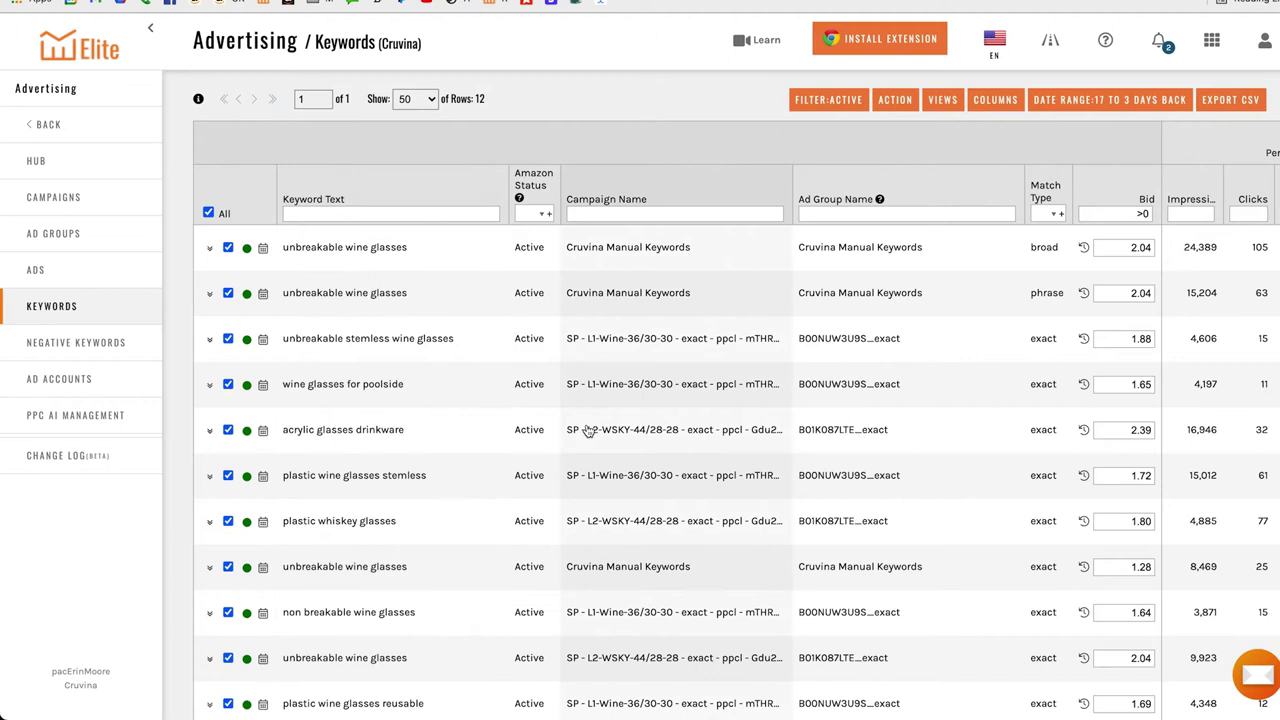
scroll(588, 430, right, 5)
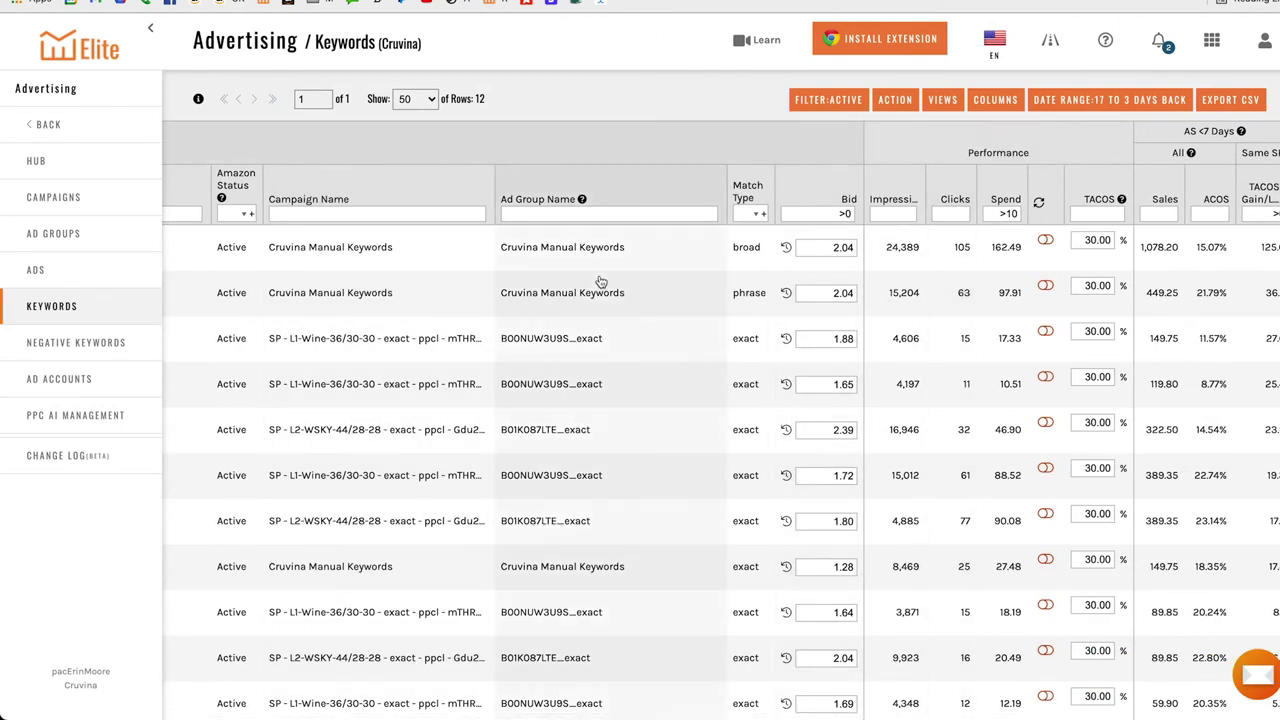
click(895, 100)
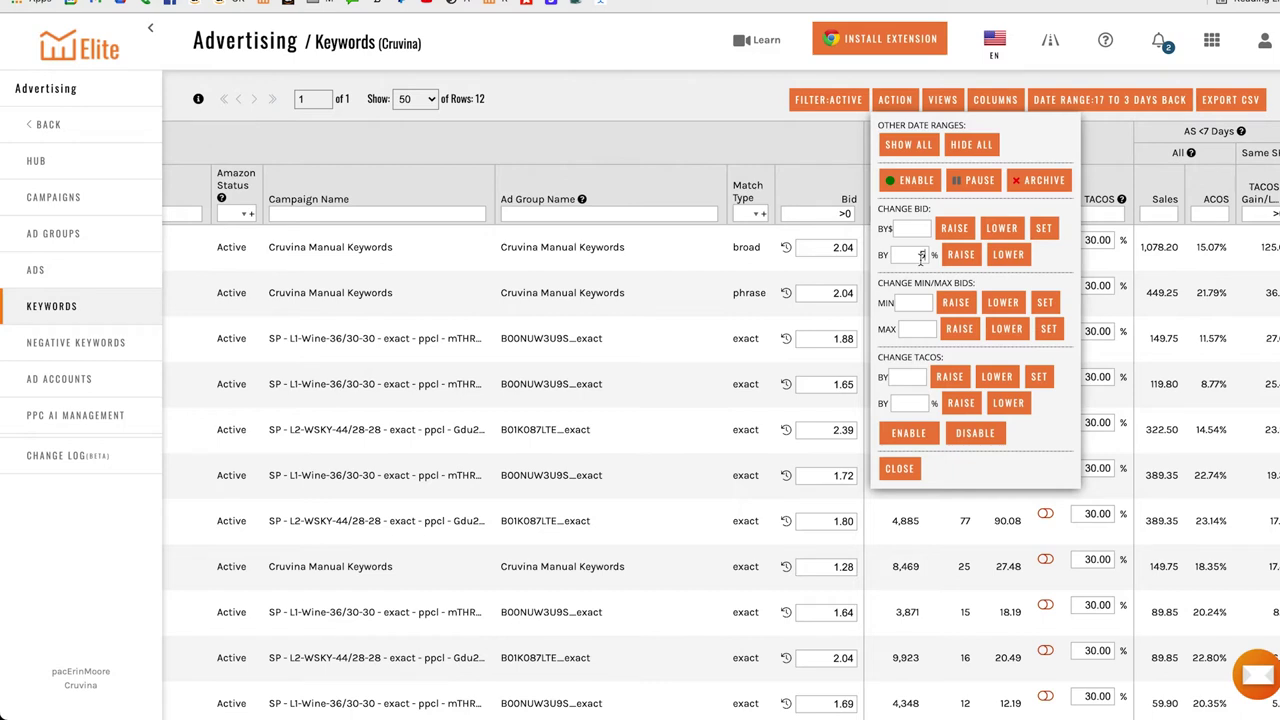
click(899, 468)
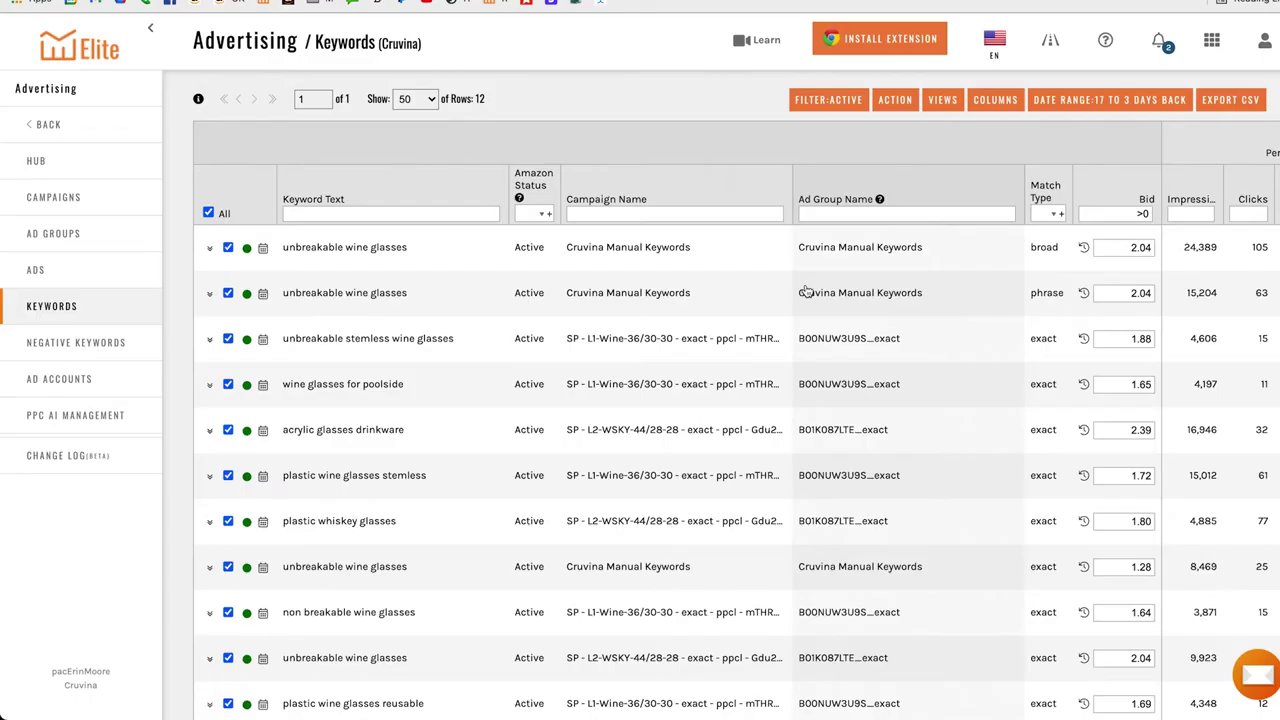
Check the keywords' bid history, then expand 'plastic wine glasses stemless' to show its 30- and 60-day stats
scroll(807, 291, right, 5)
scroll(807, 291, right, 2)
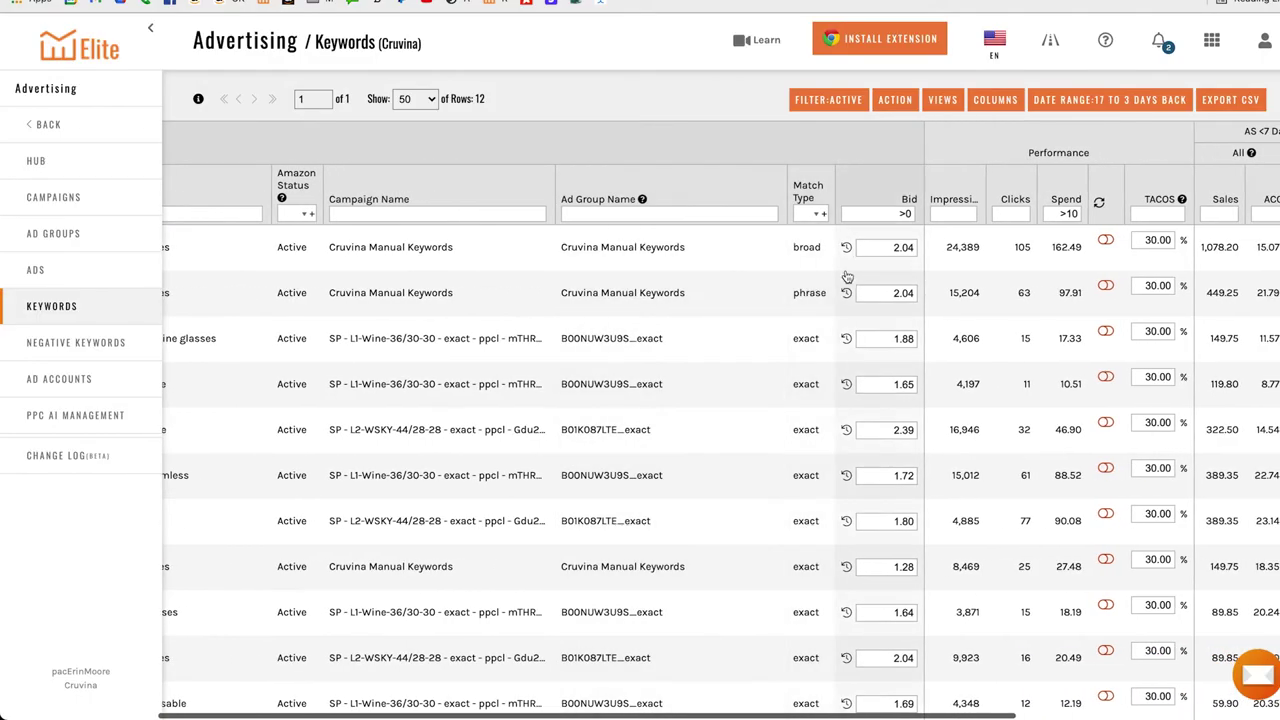
mouse_move(847, 250)
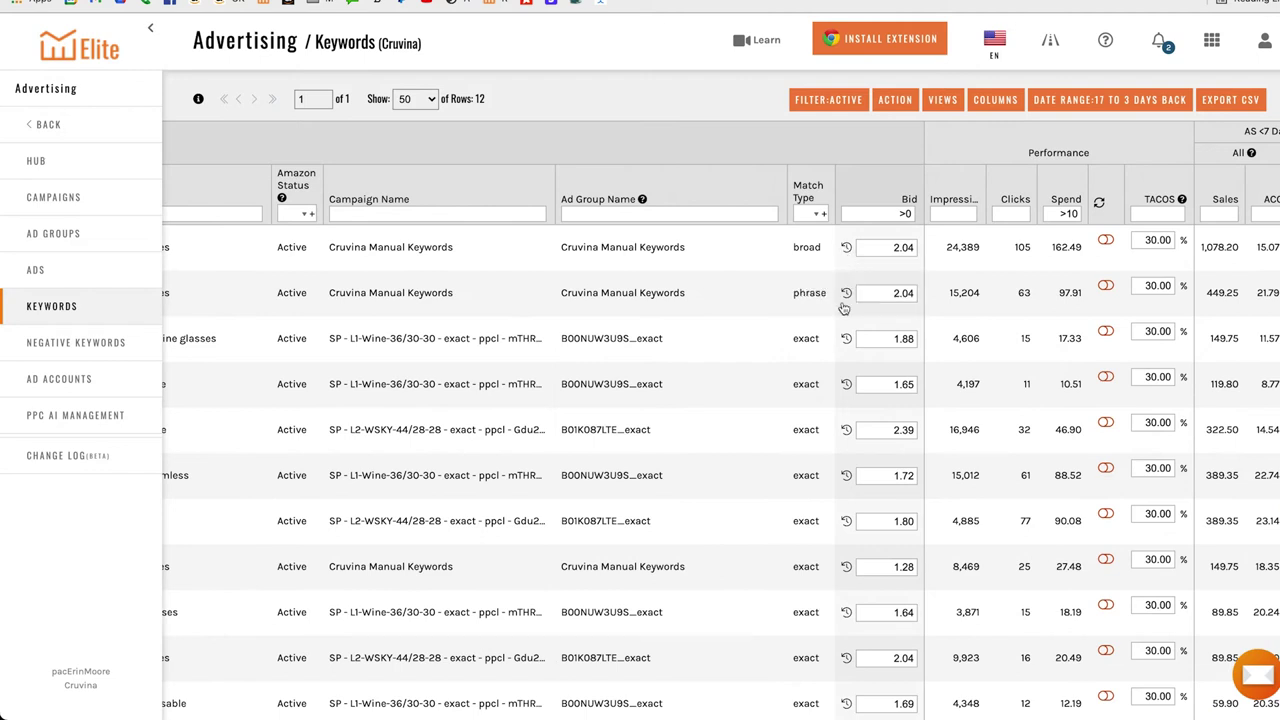
mouse_move(847, 296)
mouse_move(848, 480)
scroll(847, 479, left, 5)
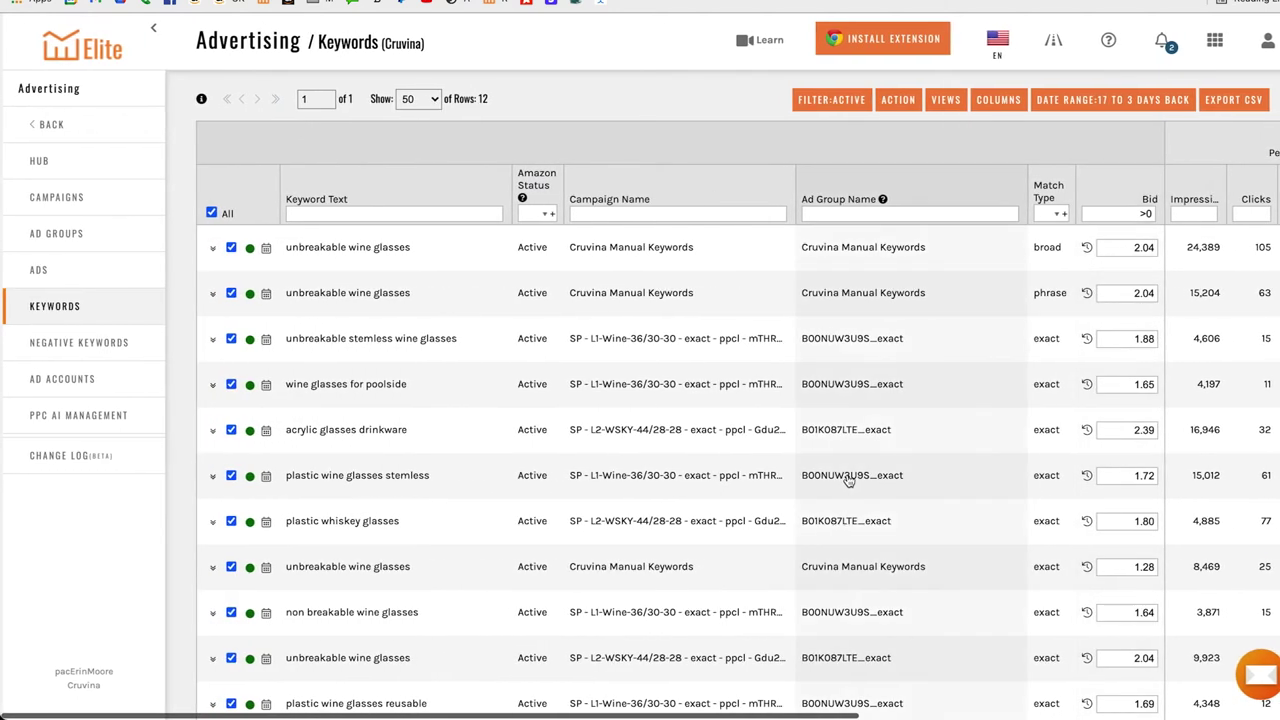
click(210, 479)
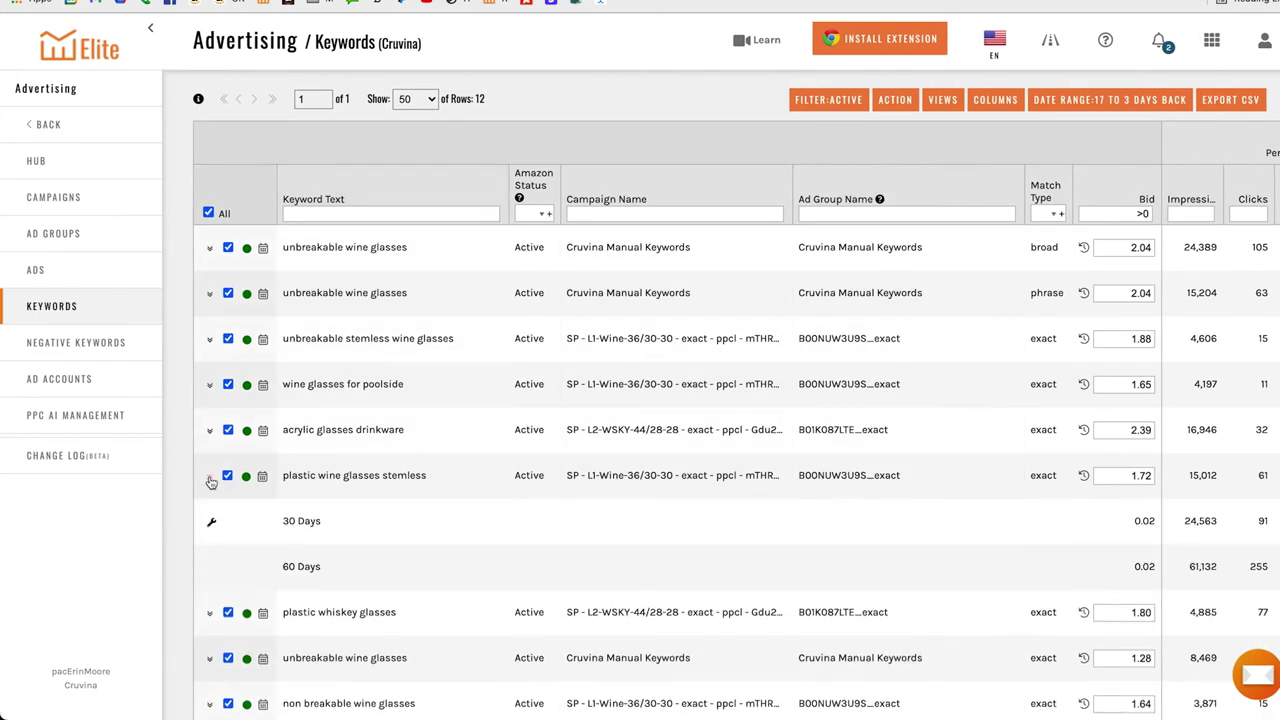